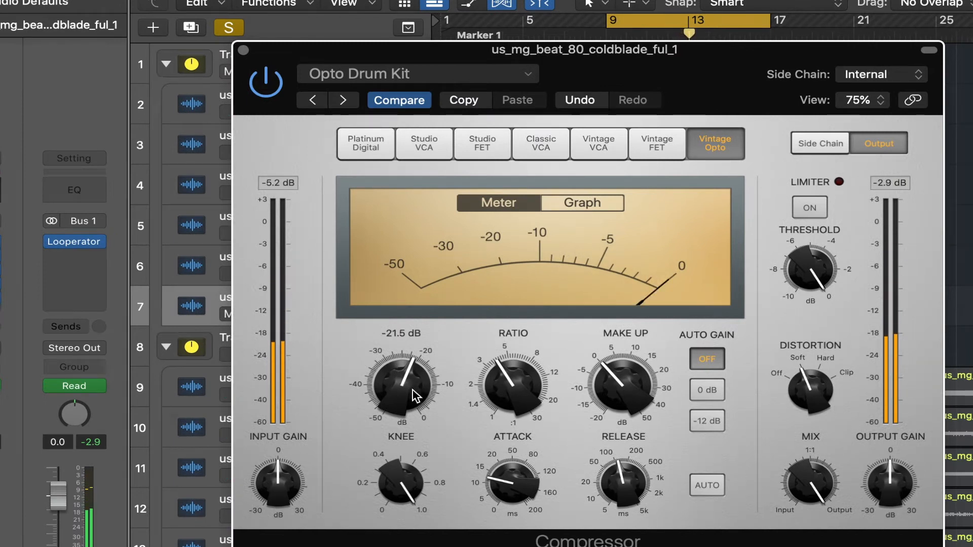
Step: Raise the drum compressor's threshold to 0 dB, and bring it back down to about -30 dB
{"action": "left_click_drag", "start_coordinate": [415, 395], "coordinate": [405, 238]}
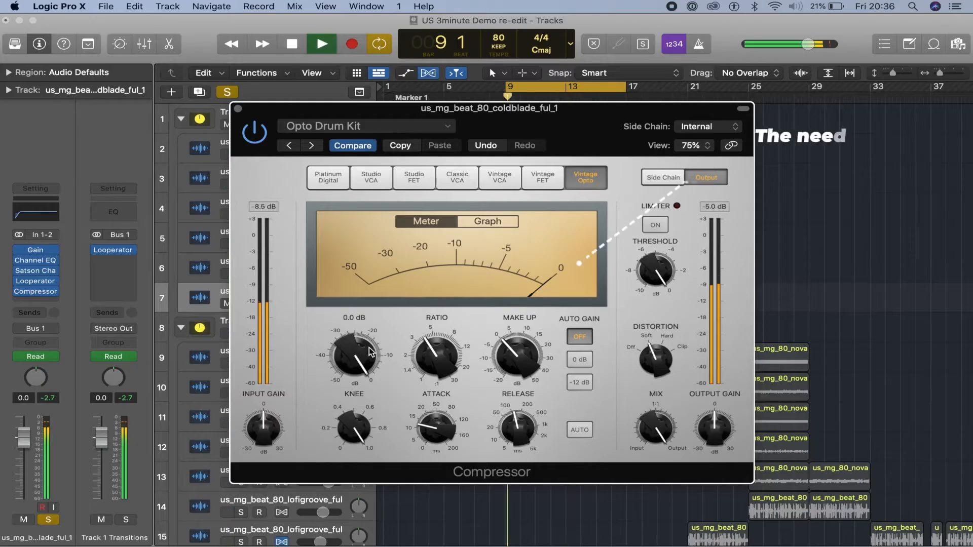
{"action": "left_click_drag", "start_coordinate": [364, 352], "coordinate": [375, 417]}
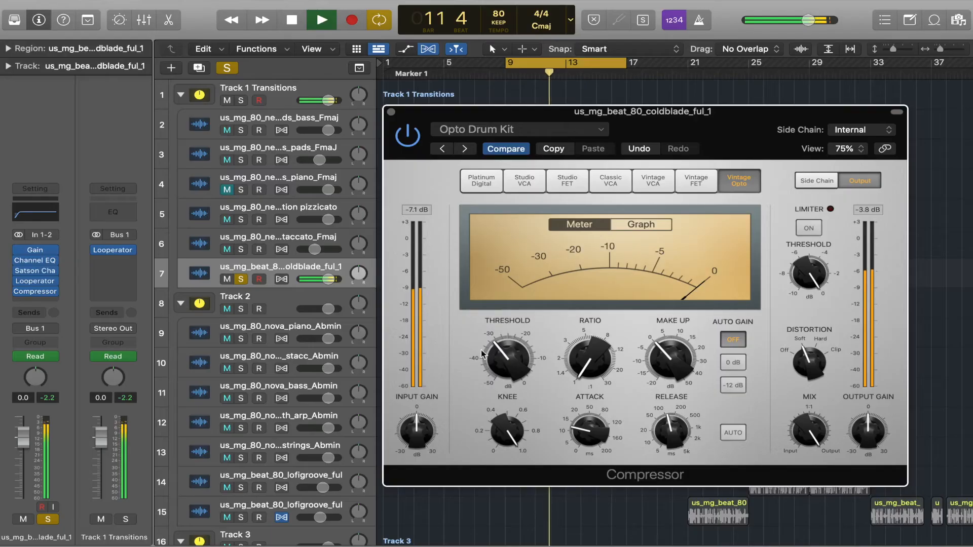
Step: Try raising the drum compressor's ratio to about 2.1:1, and return it to 1.0:1
{"action": "mouse_move", "coordinate": [596, 369]}
{"action": "left_click_drag", "start_coordinate": [596, 369], "coordinate": [585, 343]}
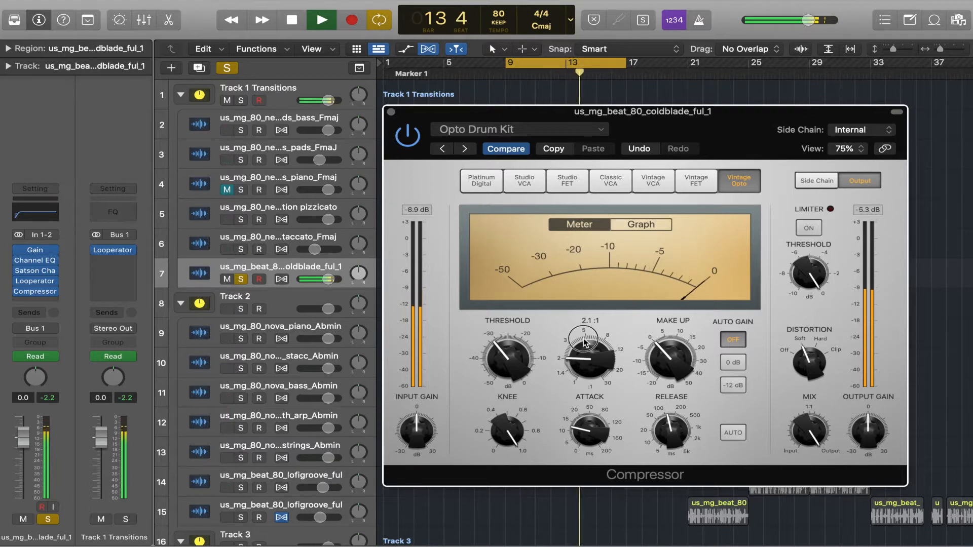
{"action": "left_click_drag", "start_coordinate": [586, 343], "coordinate": [627, 388]}
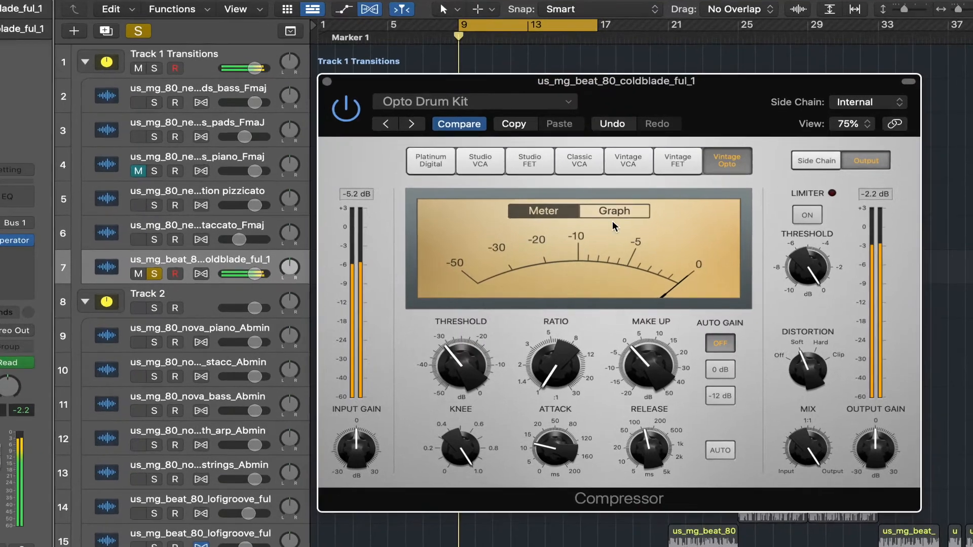
Step: Show the drum compressor's graph, raise the ratio to about 2:1 and lower the threshold slightly
{"action": "left_click", "coordinate": [625, 215]}
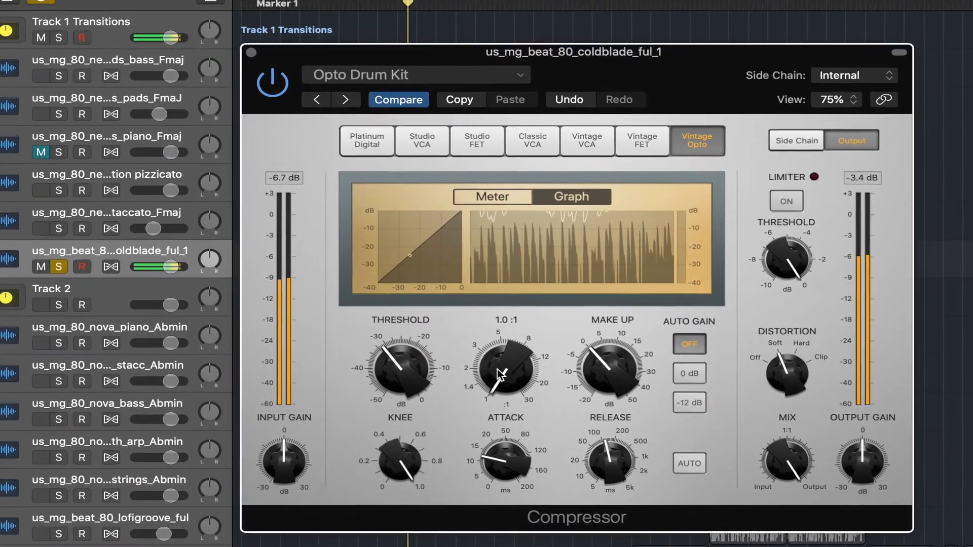
{"action": "left_click_drag", "start_coordinate": [498, 369], "coordinate": [490, 335]}
{"action": "left_click_drag", "start_coordinate": [424, 335], "coordinate": [401, 373]}
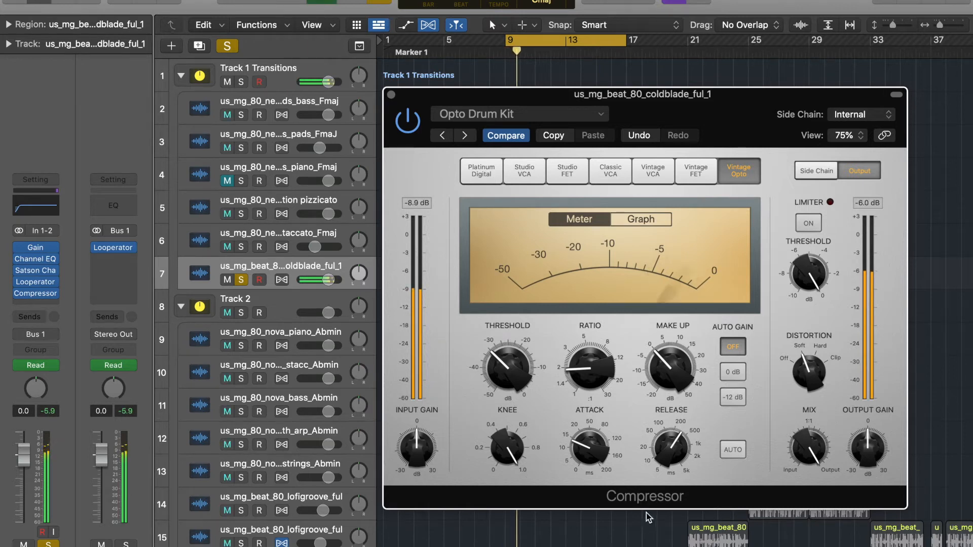
Step: Try make-up gain values up to about 2.0 dB on the drum compressor, restore it to 0 dB and stop playback
{"action": "mouse_move", "coordinate": [676, 368]}
{"action": "left_click_drag", "start_coordinate": [676, 369], "coordinate": [678, 405]}
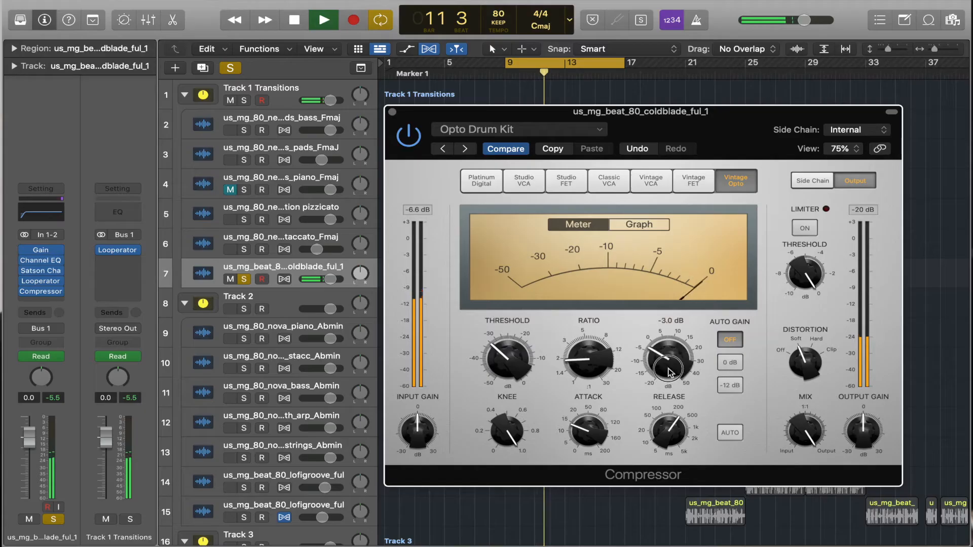
{"action": "left_click_drag", "start_coordinate": [670, 367], "coordinate": [670, 366]}
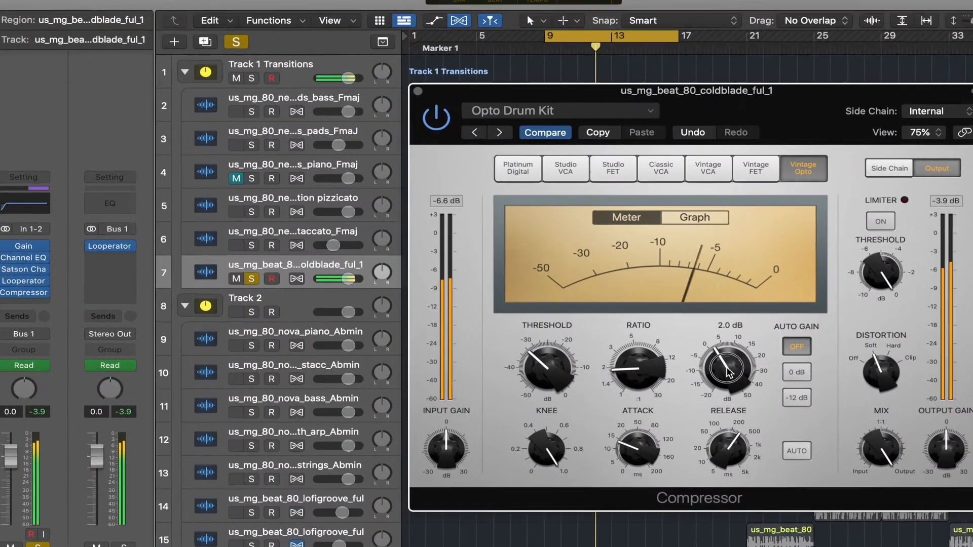
{"action": "left_click_drag", "start_coordinate": [729, 374], "coordinate": [726, 376]}
{"action": "left_click_drag", "start_coordinate": [807, 384], "coordinate": [808, 387]}
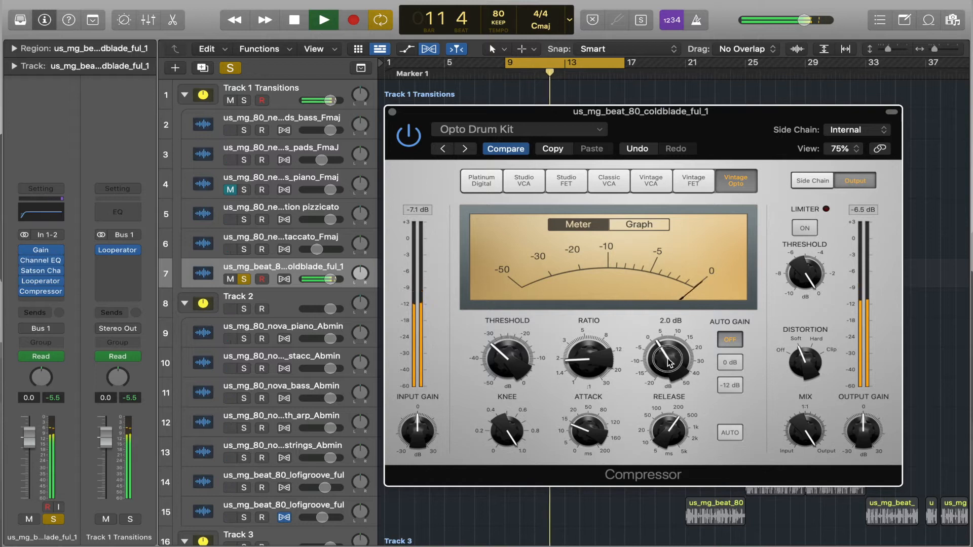
{"action": "left_click_drag", "start_coordinate": [667, 360], "coordinate": [668, 362]}
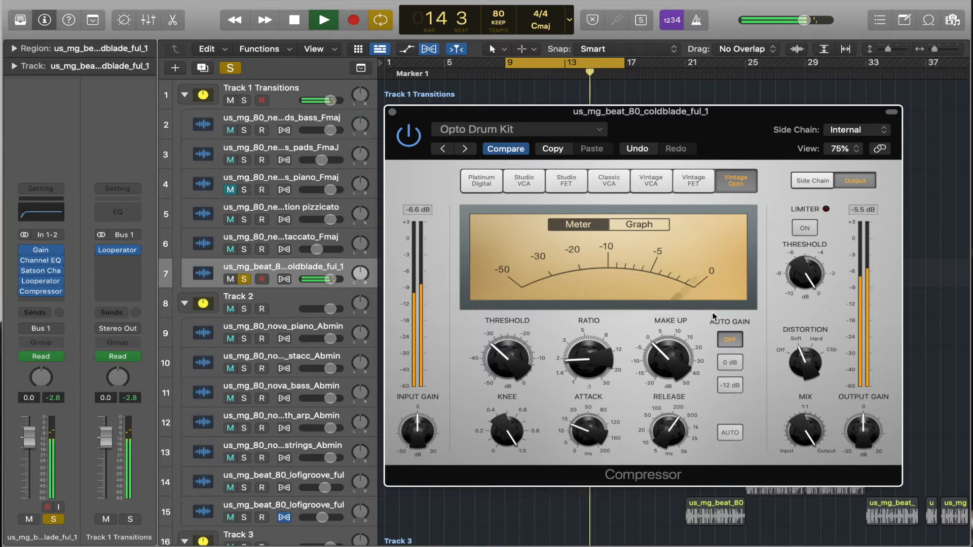
{"action": "key", "text": "space"}
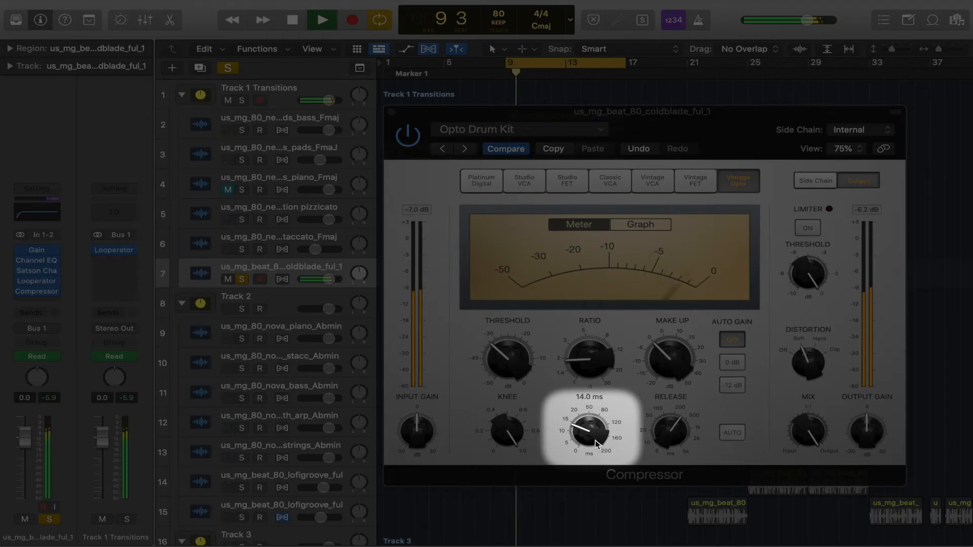
Step: Adjust the drum compressor's attack, and sweep the release down to 5 ms and up to 5000 ms
{"action": "left_click_drag", "start_coordinate": [596, 444], "coordinate": [577, 300]}
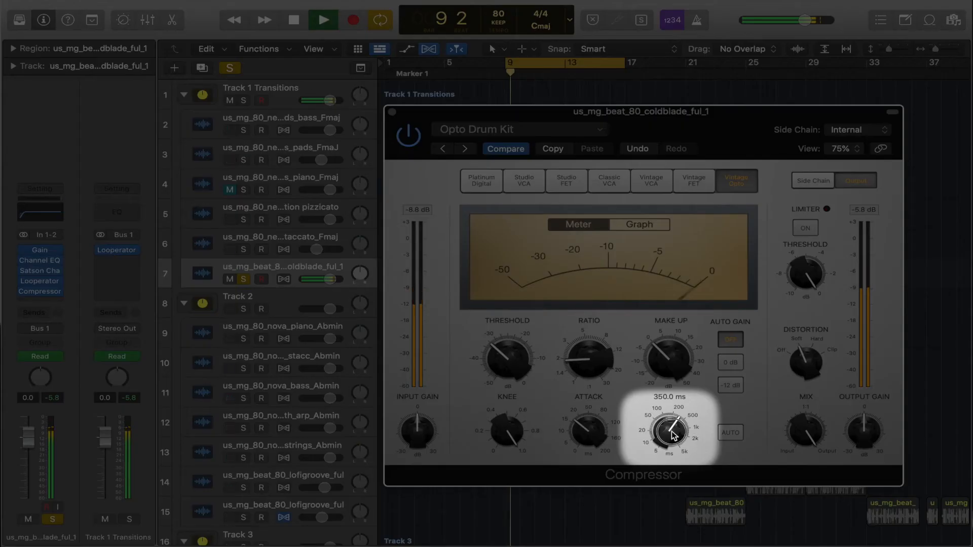
{"action": "left_click_drag", "start_coordinate": [672, 435], "coordinate": [677, 510]}
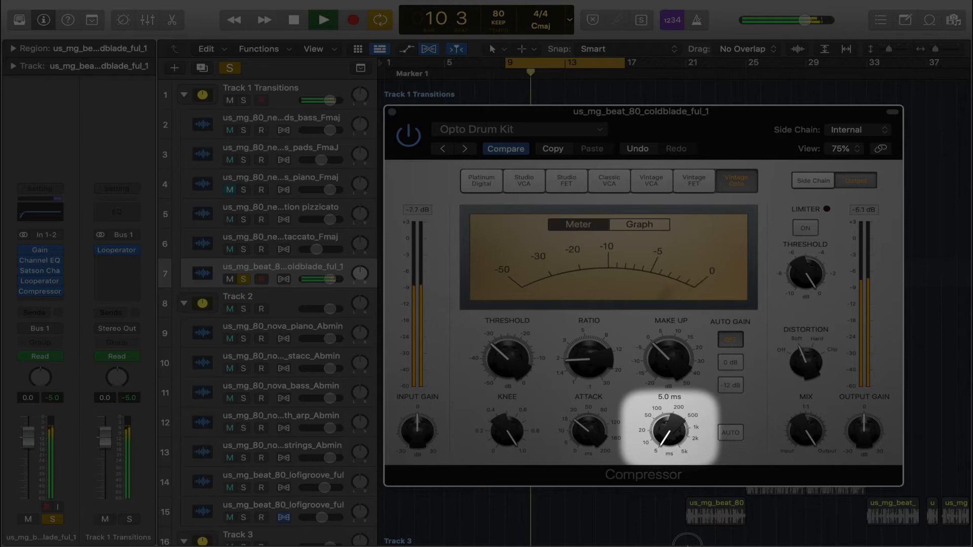
{"action": "left_click_drag", "start_coordinate": [687, 540], "coordinate": [653, 386]}
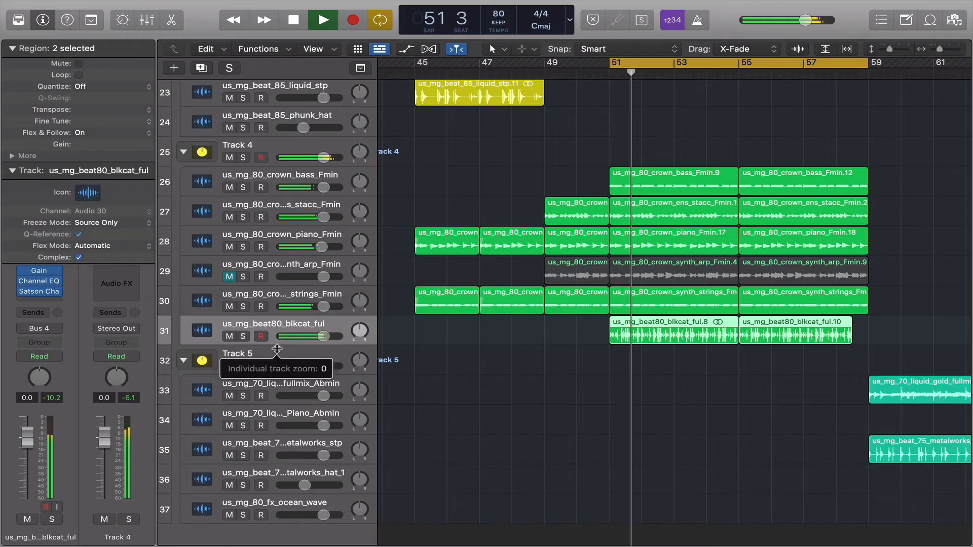
Step: Enlarge the us_mg_beat80_blkcat_ful track's waveform and solo the track
{"action": "left_click_drag", "start_coordinate": [276, 349], "coordinate": [278, 408]}
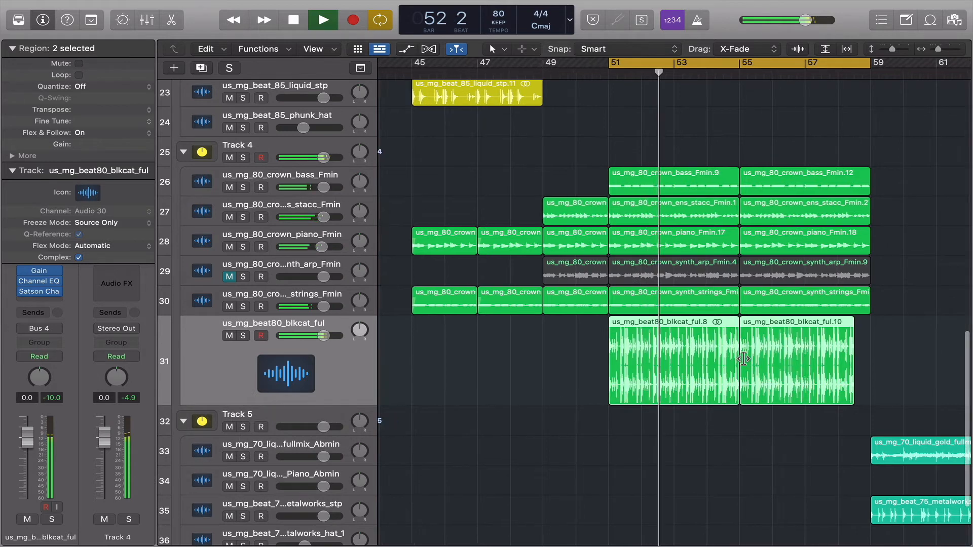
{"action": "scroll", "coordinate": [744, 359], "scroll_direction": "up", "scroll_amount": 10}
{"action": "scroll", "coordinate": [743, 359], "scroll_direction": "down", "scroll_amount": 4}
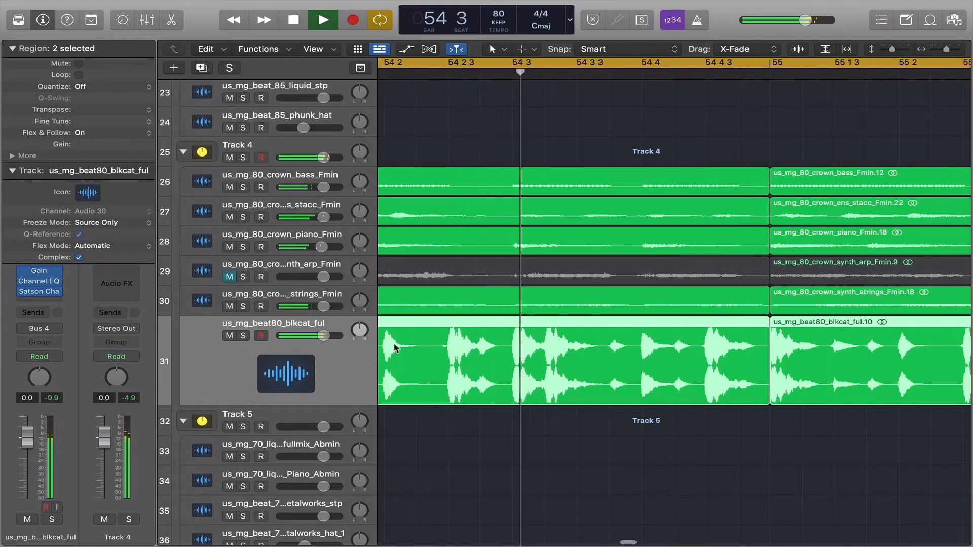
{"action": "left_click", "coordinate": [242, 336]}
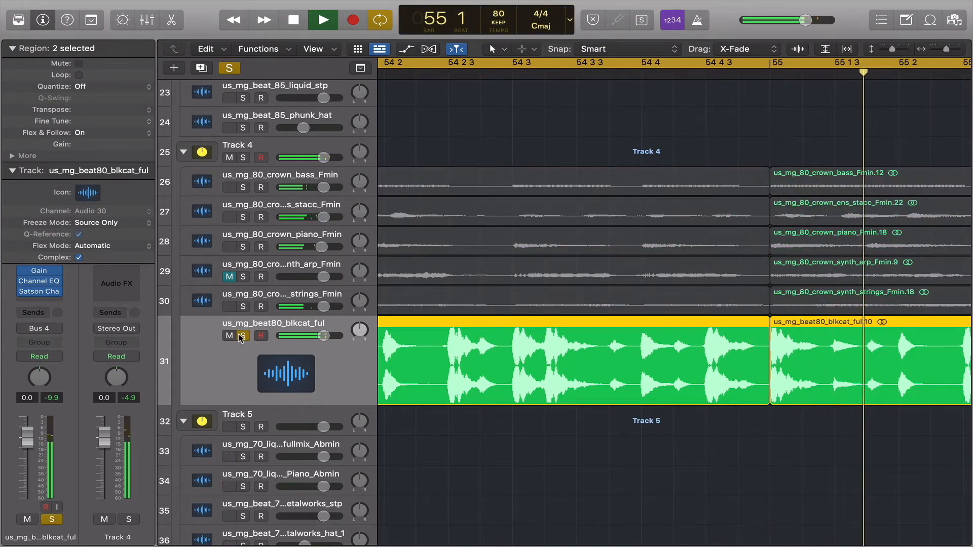
{"action": "double_click", "coordinate": [496, 332]}
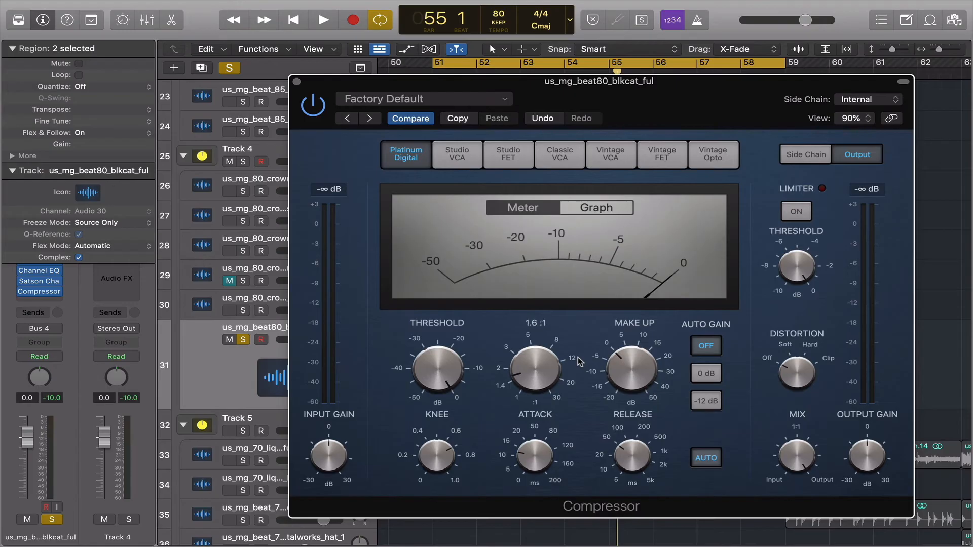
Step: Play the blkcat drums, set the compressor to about -28.5 dB threshold and 14:1 ratio, and set the attack to 3.5 ms
{"action": "key", "text": "space"}
{"action": "left_click_drag", "start_coordinate": [439, 383], "coordinate": [449, 423]}
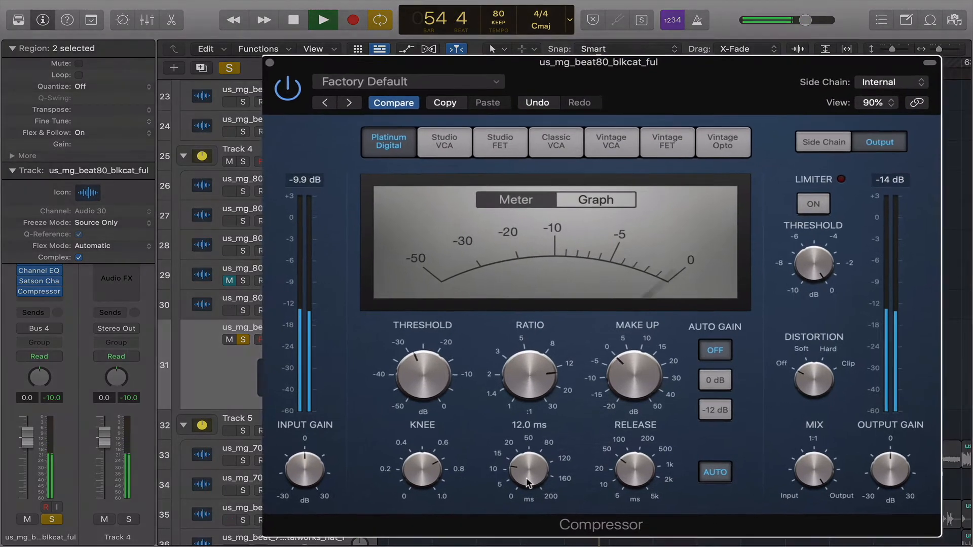
{"action": "left_click_drag", "start_coordinate": [534, 458], "coordinate": [523, 359]}
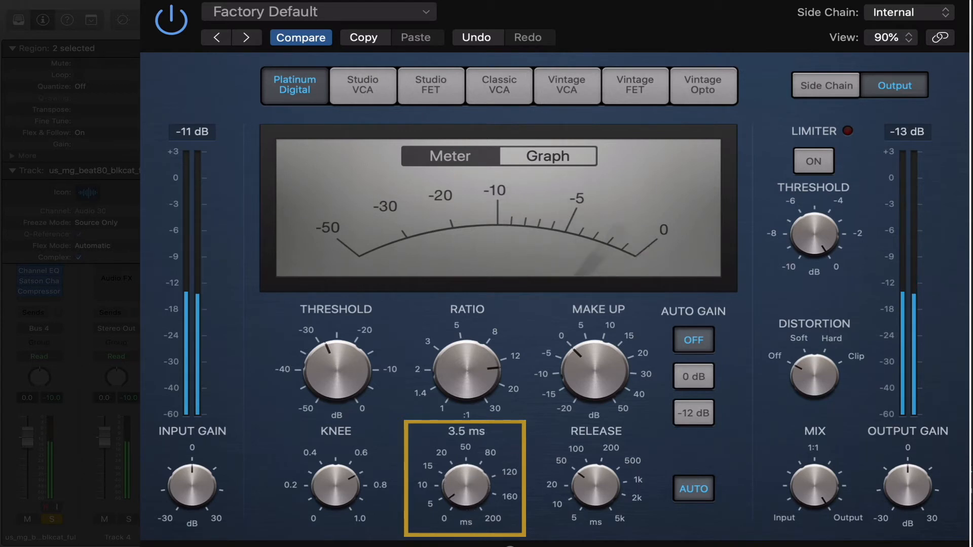
Step: Show the compressor's graph, lower the threshold to about -37.5 dB and vary the attack time
{"action": "left_click", "coordinate": [554, 154]}
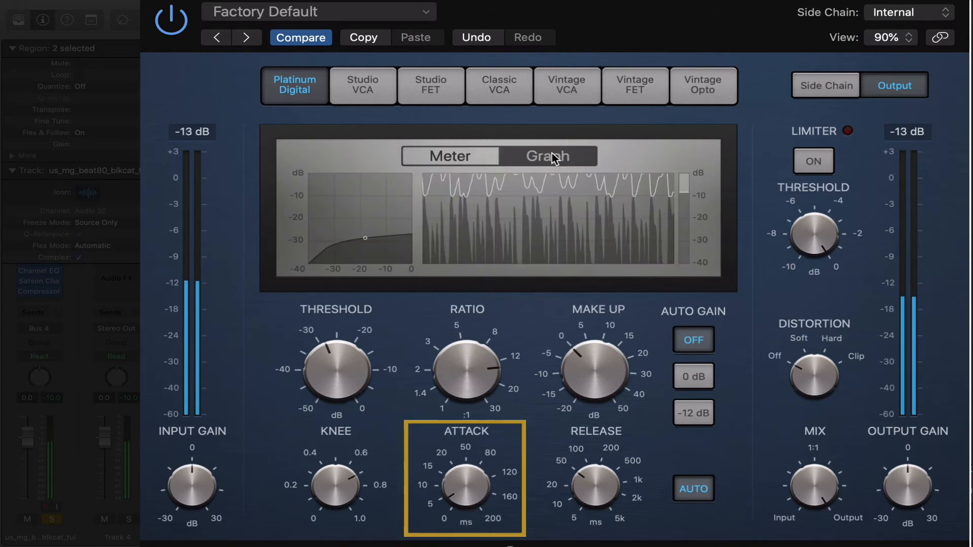
{"action": "left_click_drag", "start_coordinate": [460, 490], "coordinate": [442, 384]}
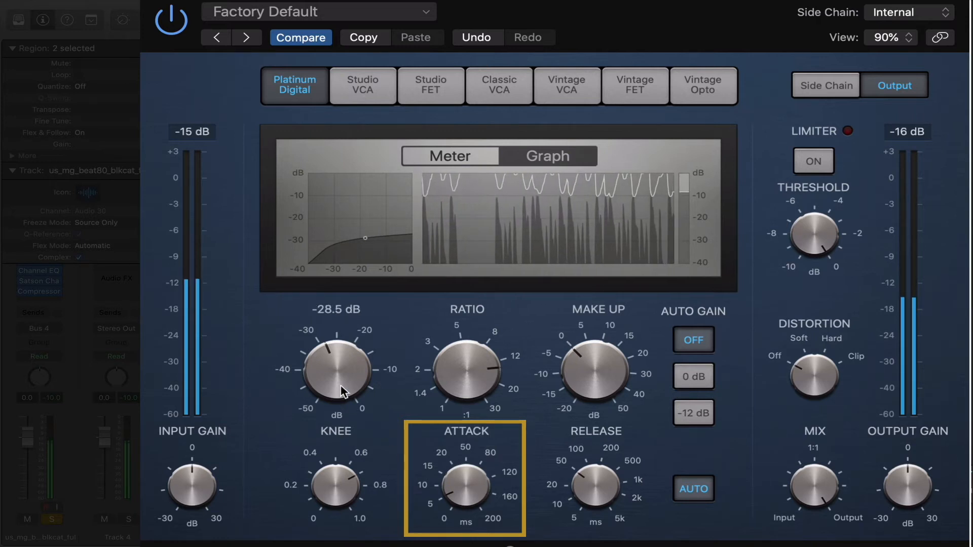
{"action": "left_click_drag", "start_coordinate": [342, 391], "coordinate": [345, 429]}
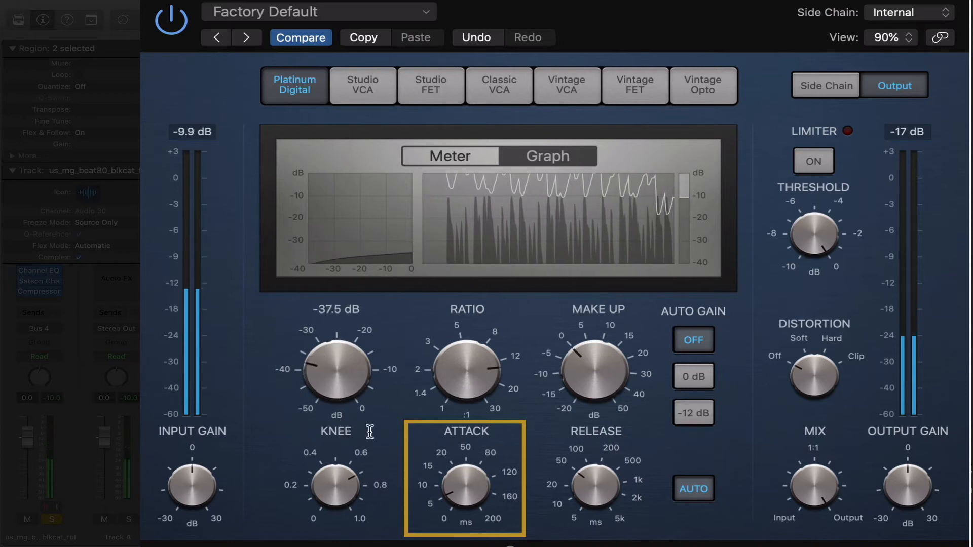
{"action": "left_click_drag", "start_coordinate": [466, 507], "coordinate": [453, 405]}
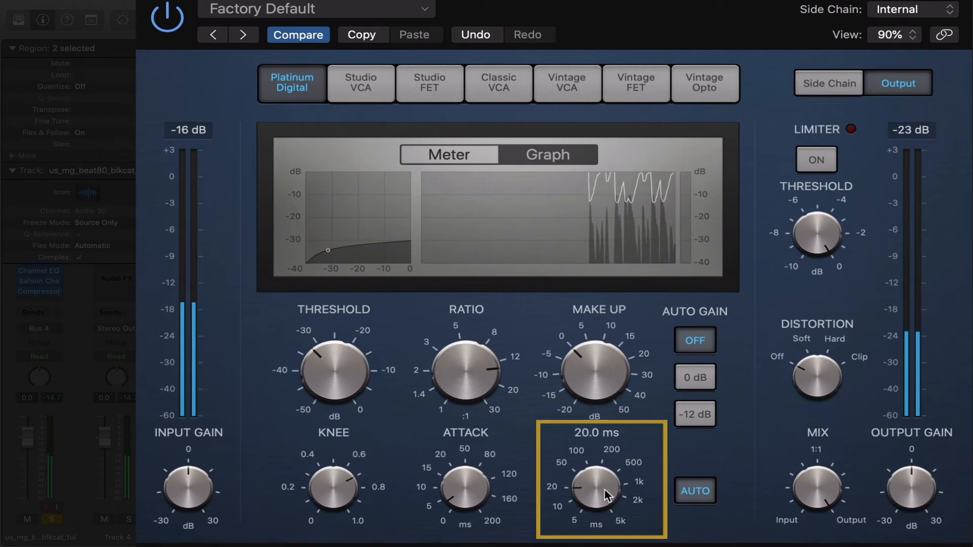
Step: Lengthen the compressor's release to 3700 ms and compare the meter and graph views
{"action": "left_click_drag", "start_coordinate": [607, 484], "coordinate": [596, 376]}
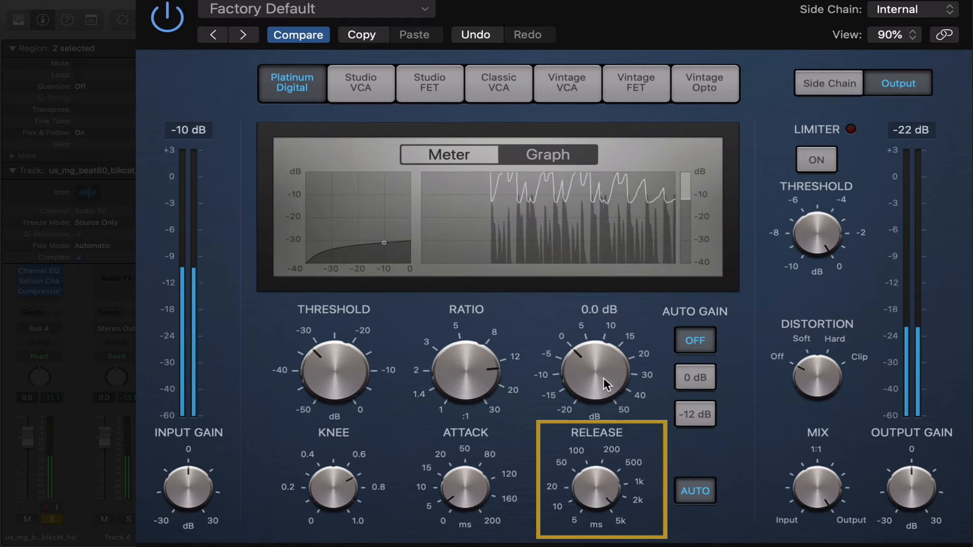
{"action": "left_click", "coordinate": [460, 154]}
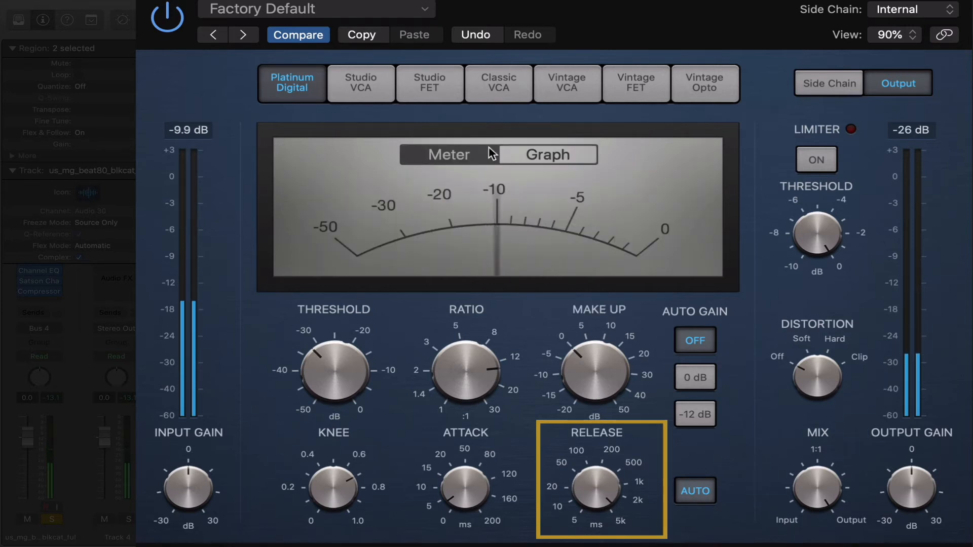
{"action": "left_click", "coordinate": [554, 160]}
Step: Shorten the release to about 11 ms, lengthen it again to several seconds, and return to the meter view
{"action": "mouse_move", "coordinate": [595, 486]}
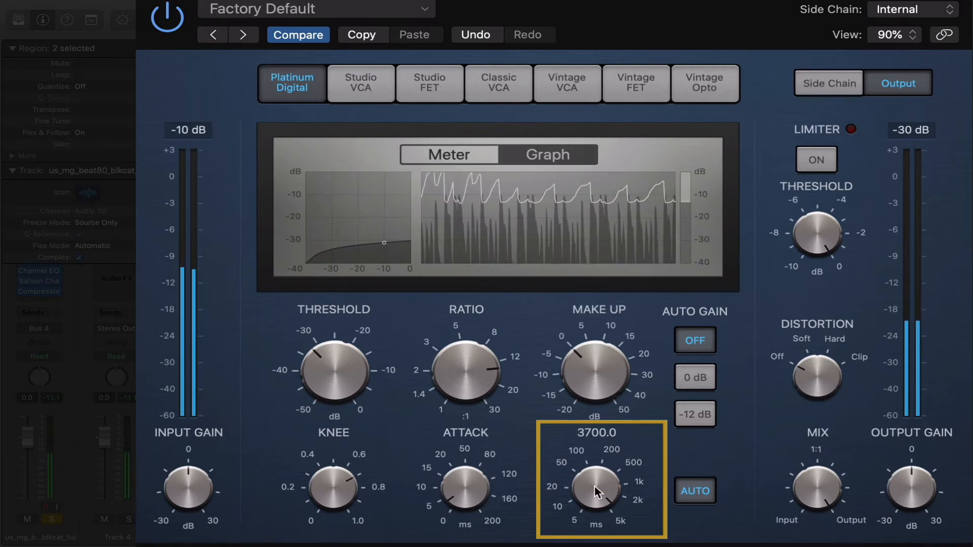
{"action": "left_click_drag", "start_coordinate": [595, 485], "coordinate": [595, 533]}
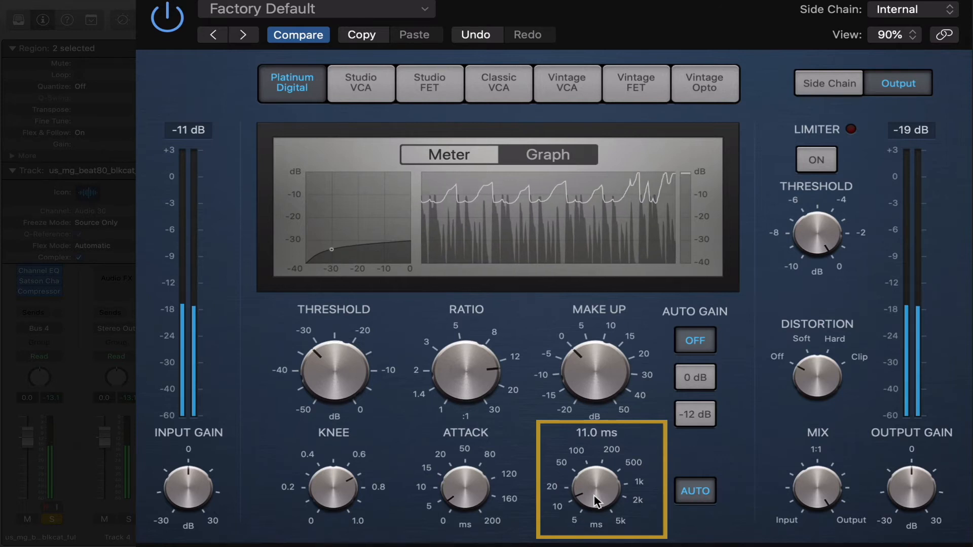
{"action": "left_click_drag", "start_coordinate": [599, 500], "coordinate": [582, 347]}
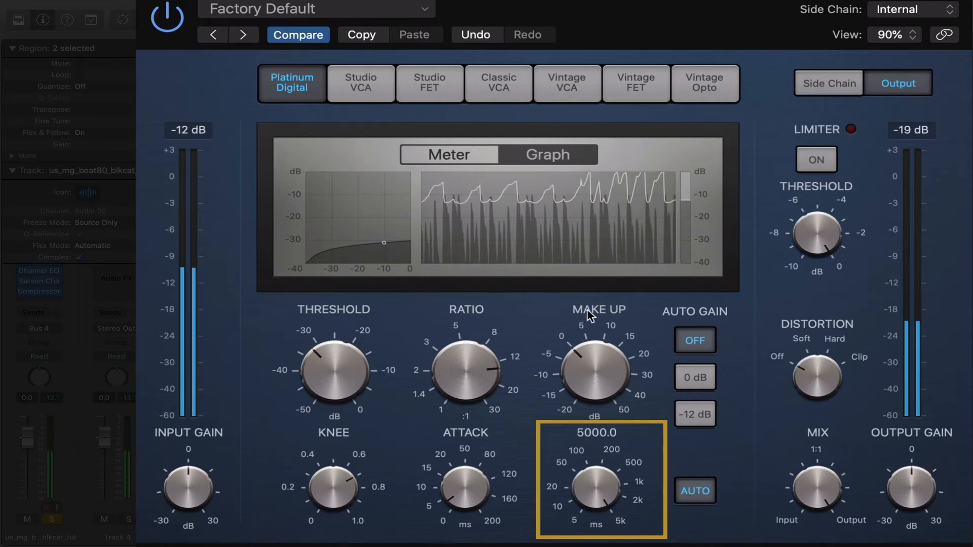
{"action": "left_click", "coordinate": [432, 154]}
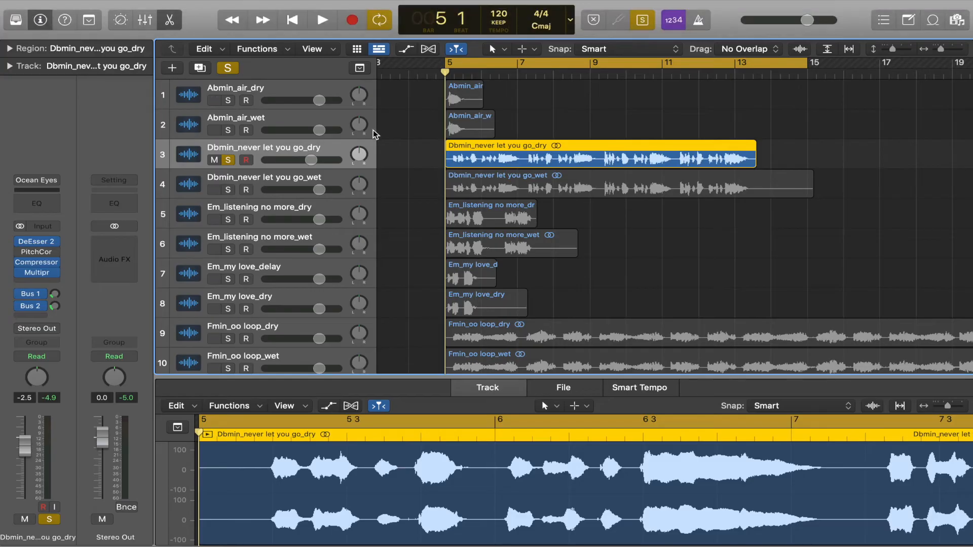
Step: Play the soloed "Dbmin_never let you go_dry" vocal, open its compressor and reposition the plug-in window
{"action": "key", "text": "space"}
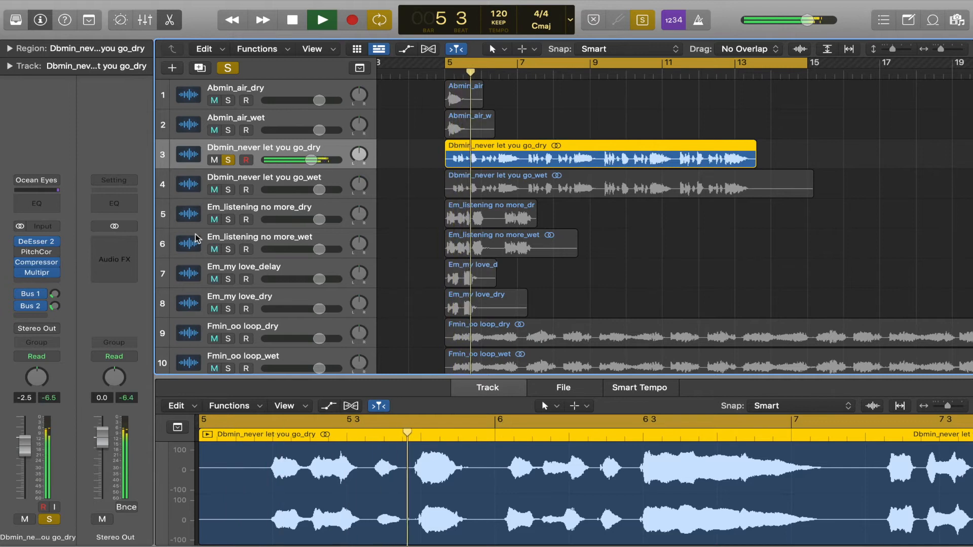
{"action": "left_click", "coordinate": [37, 270]}
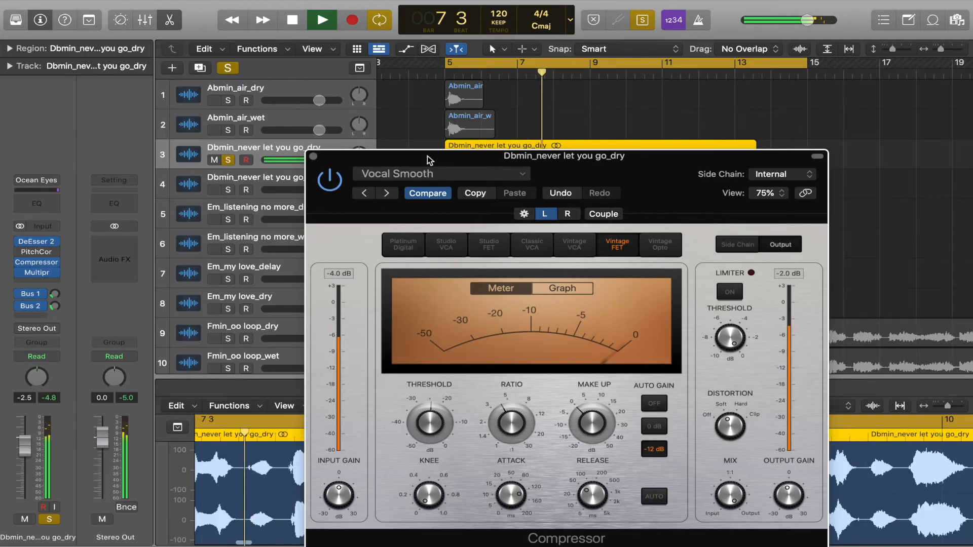
{"action": "left_click_drag", "start_coordinate": [425, 161], "coordinate": [320, 47]}
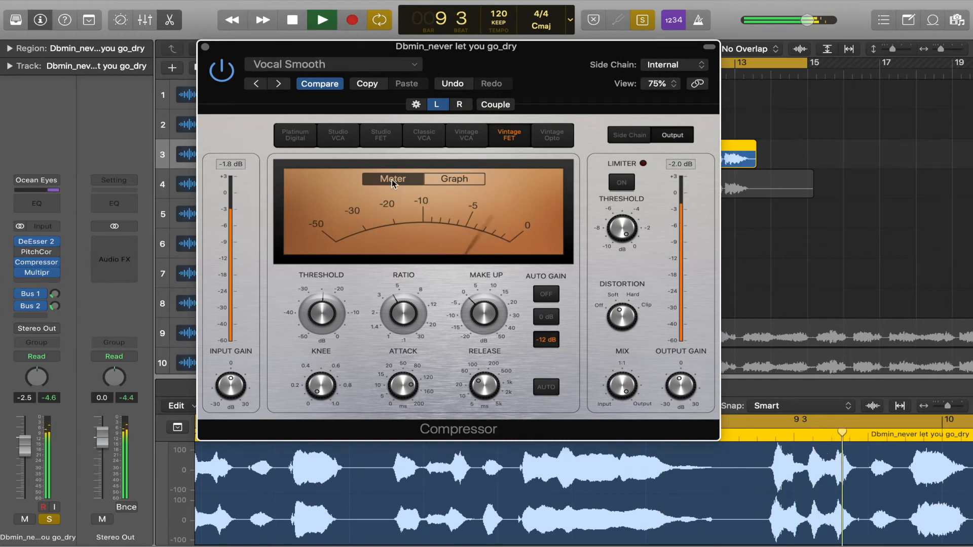
Step: View the vocal's gain reduction in the compressor's graph display during playback
{"action": "left_click", "coordinate": [443, 179]}
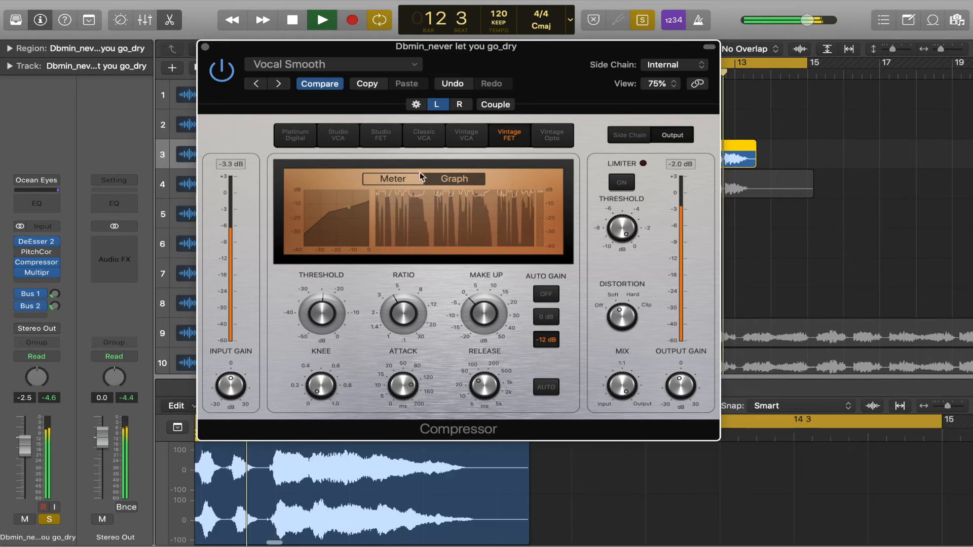
{"action": "left_click", "coordinate": [205, 47]}
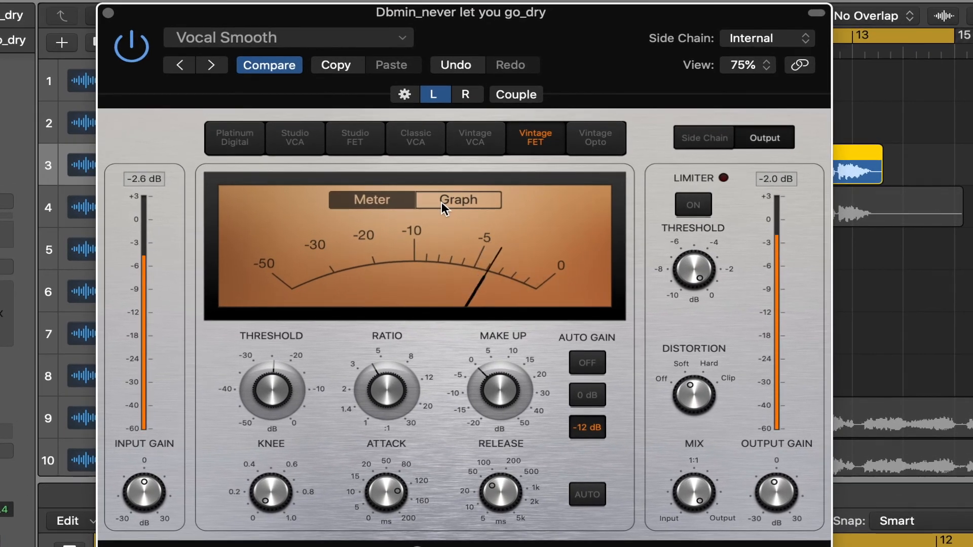
{"action": "left_click", "coordinate": [442, 202]}
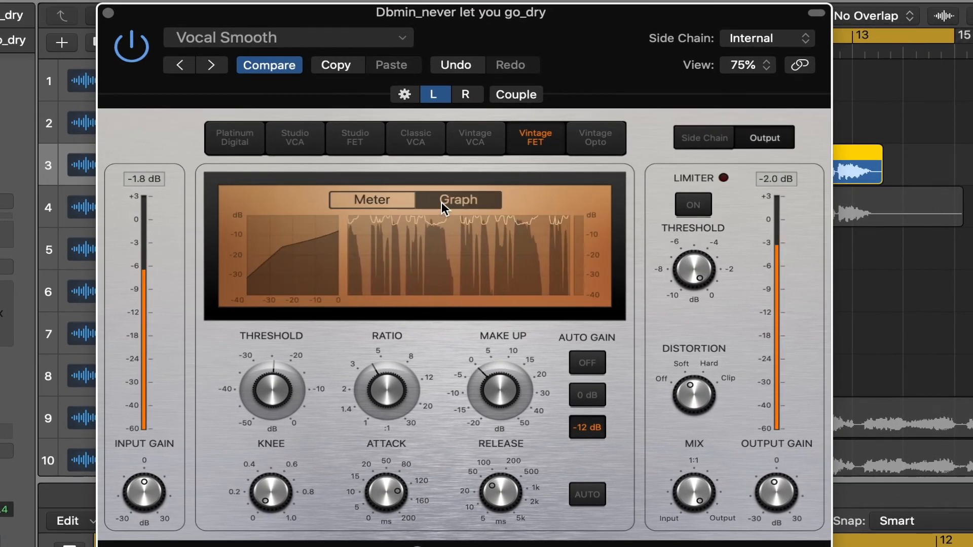